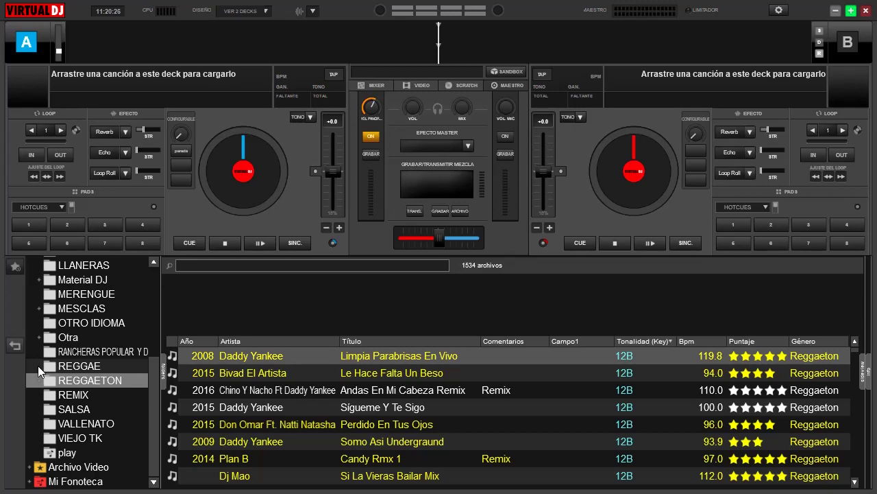
# Expand the REGGAETON folder and display the songs in its "ultimas" filter folder.
pyautogui.click(37, 379)
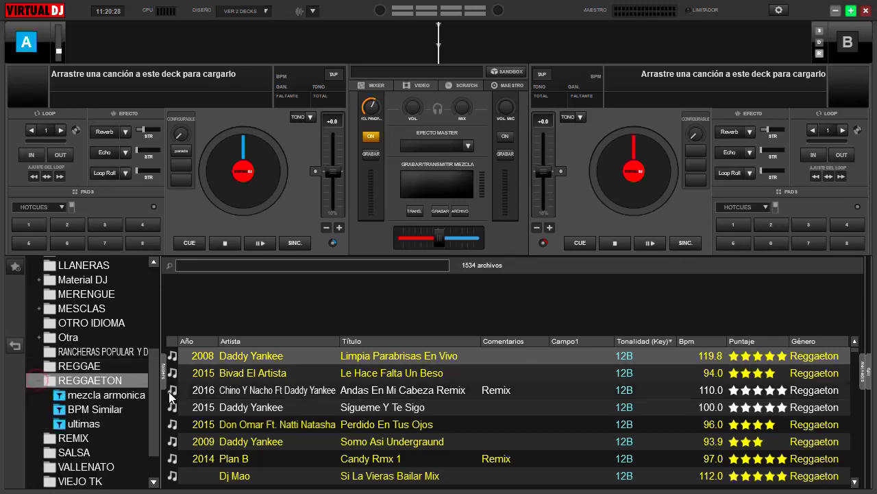
pyautogui.scroll(-1, 155, 402)
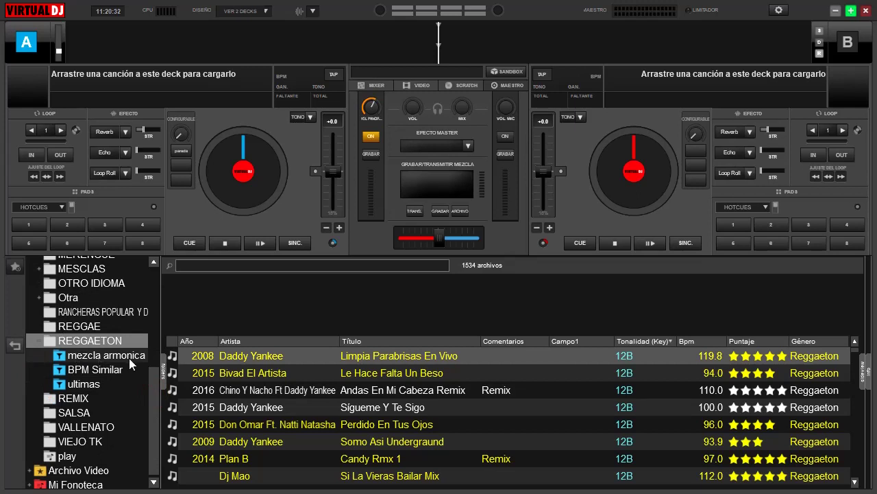
pyautogui.click(94, 387)
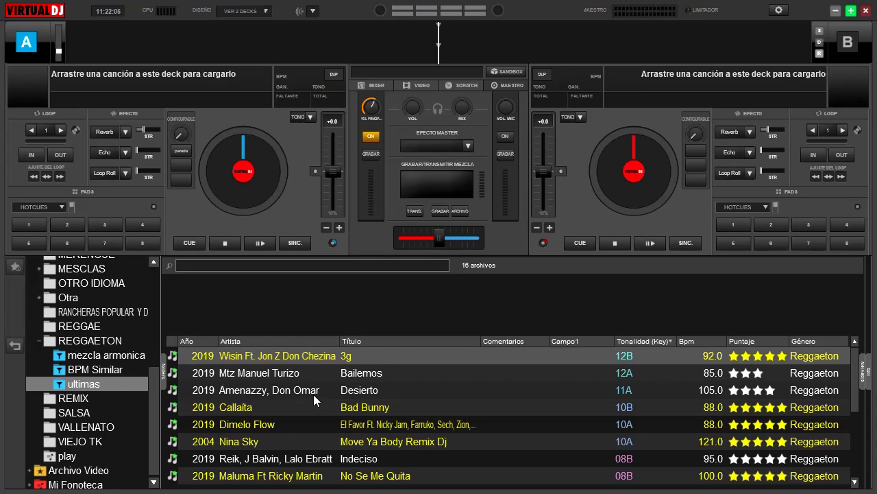
# View the songs in the REGGAETON folder and in its parent folder Archivo Musica.
pyautogui.click(109, 343)
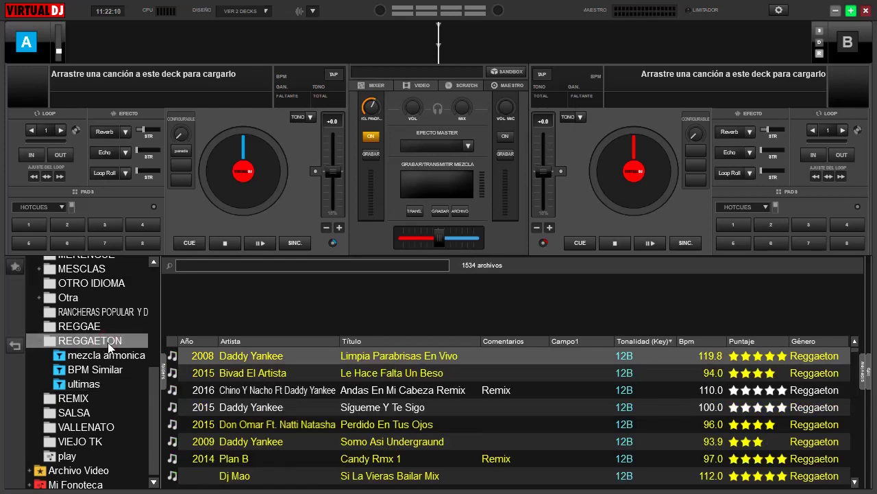
pyautogui.moveTo(153, 372); pyautogui.dragTo(165, 277)
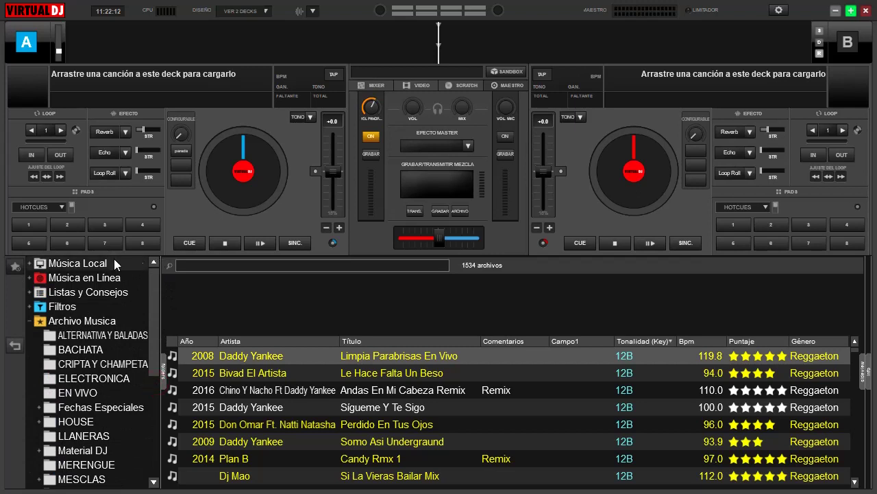
pyautogui.click(45, 321)
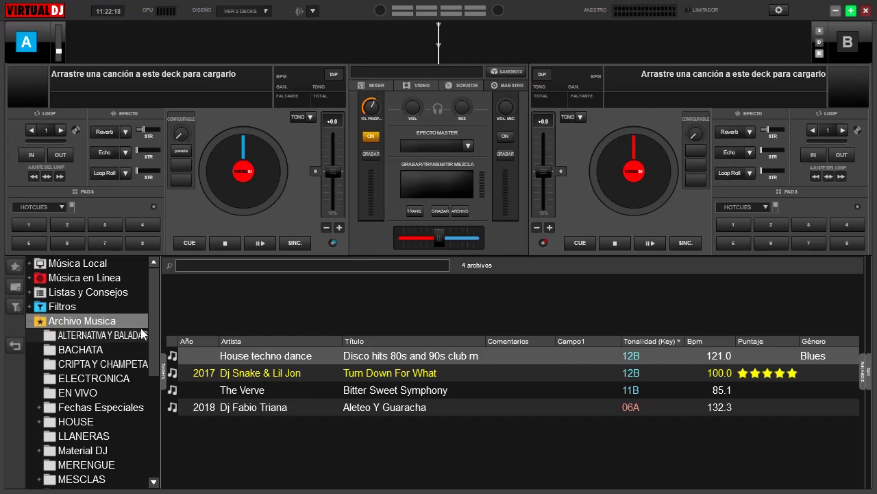
pyautogui.moveTo(152, 325); pyautogui.dragTo(152, 393)
# Create a filter folder named "super filtro" inside the REGGAETON folder.
pyautogui.click(89, 408)
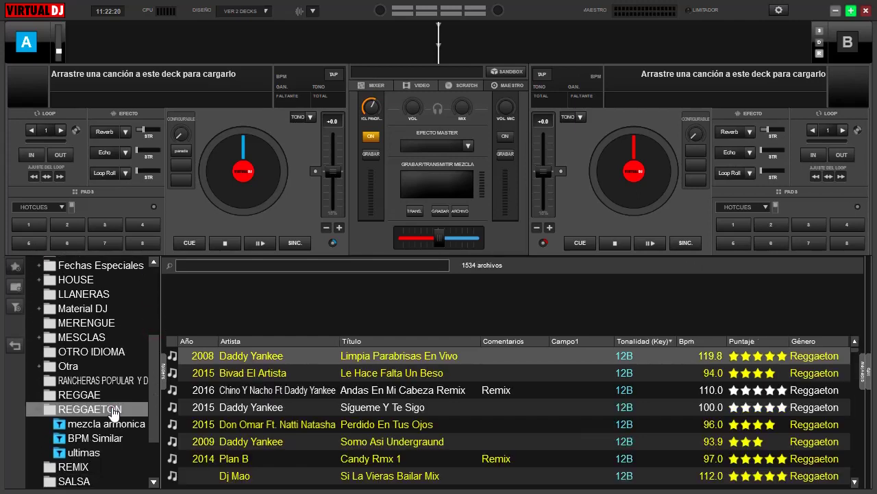
pyautogui.click(16, 306)
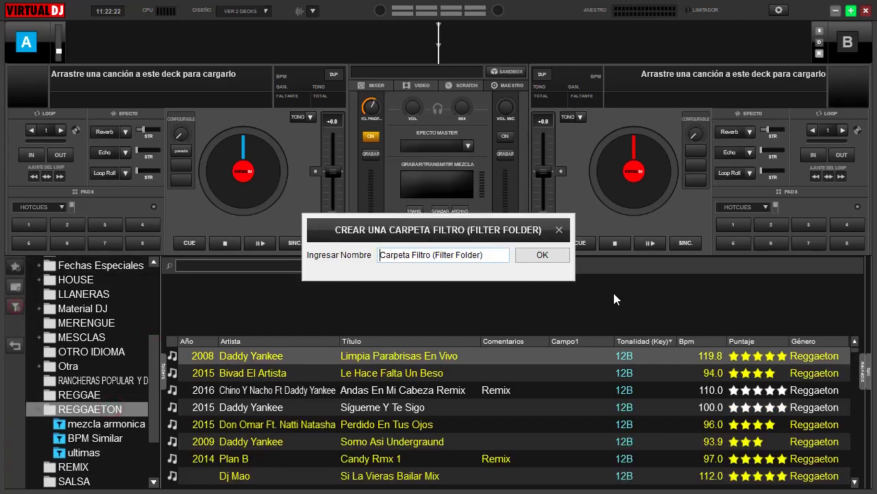
pyautogui.tripleClick(497, 255)
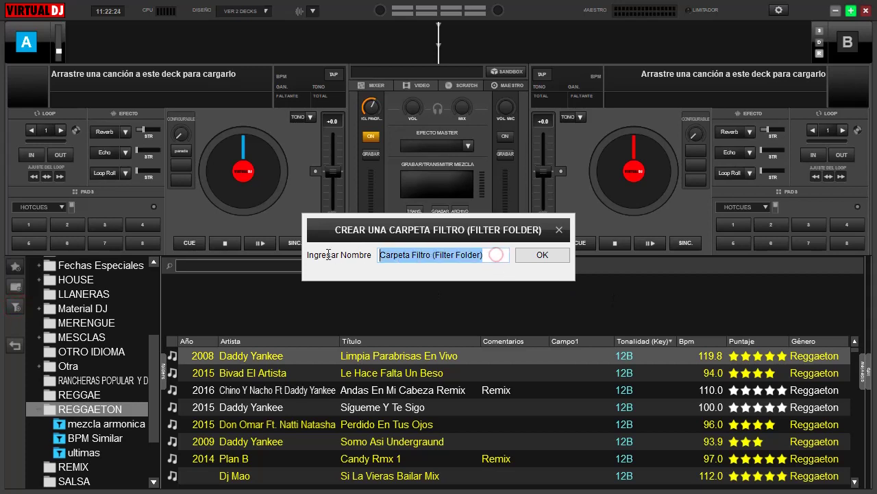
pyautogui.write('super f')
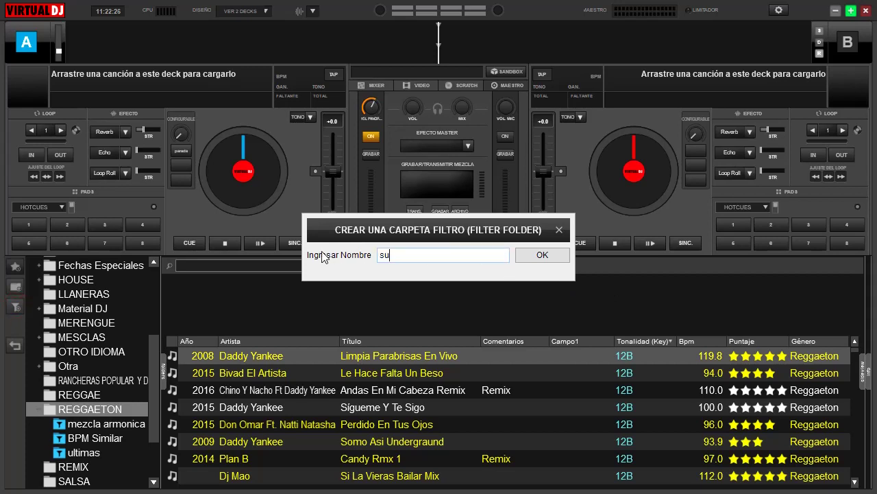
pyautogui.write('iltro')
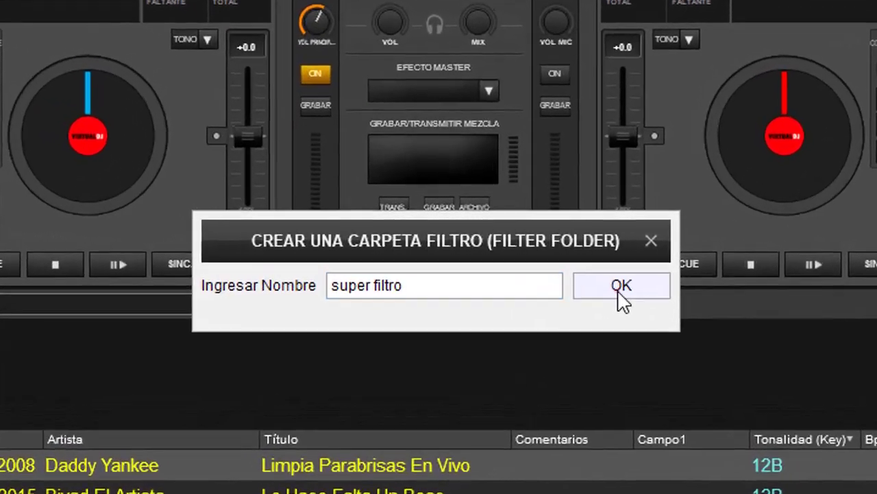
pyautogui.click(591, 286)
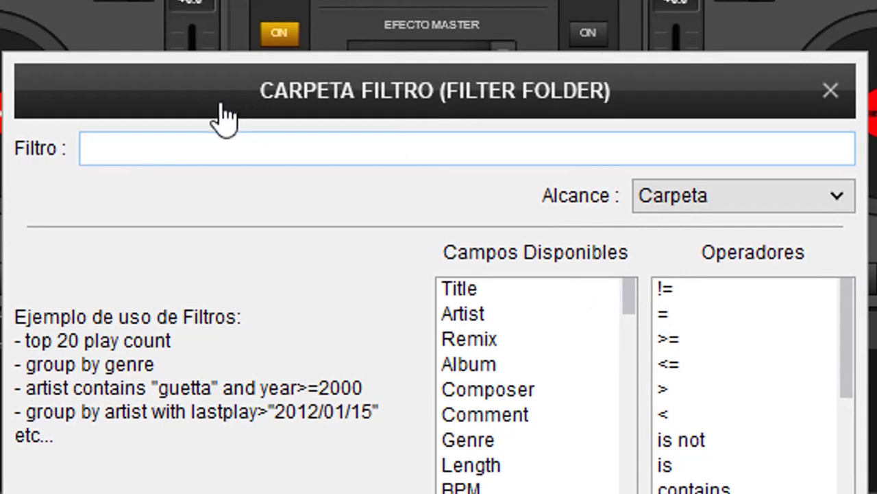
# Paste the filter expression "Days since First Seen < 30 and Bpm Difference <2 and Key Difference <1 and exists = 1".
pyautogui.moveTo(219, 113); pyautogui.dragTo(223, 69)
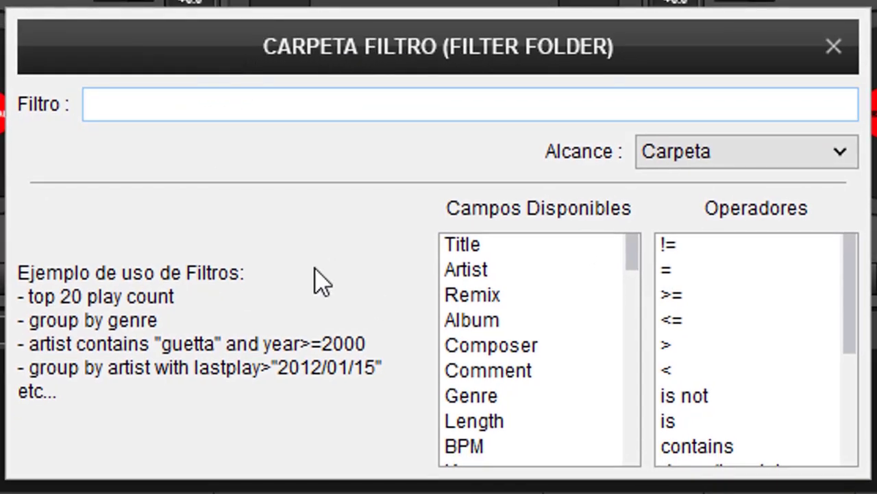
pyautogui.rightClick(283, 101)
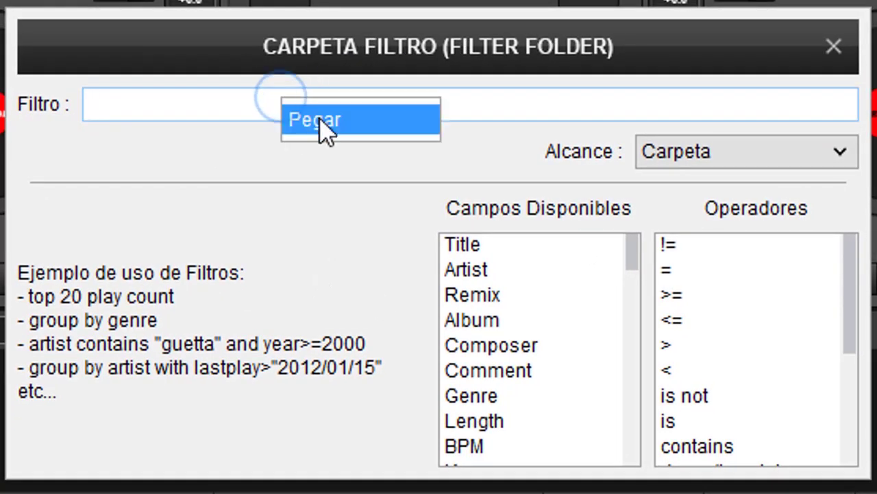
pyautogui.click(316, 117)
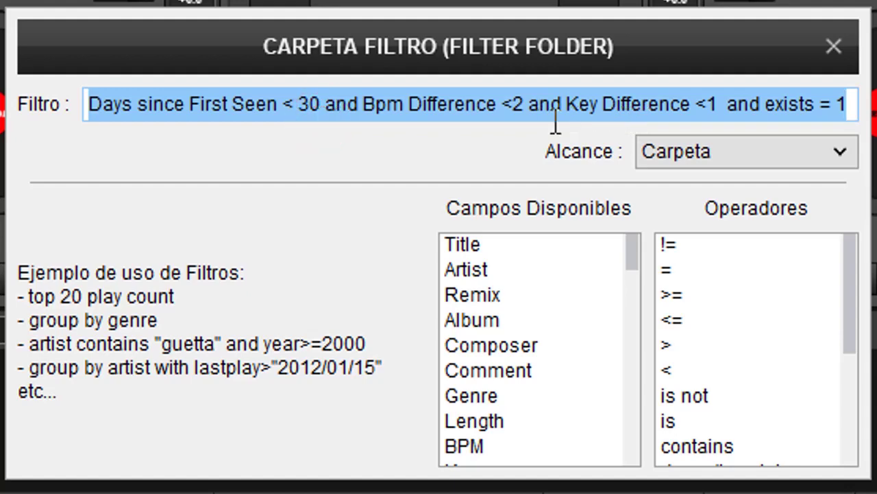
pyautogui.click(414, 95)
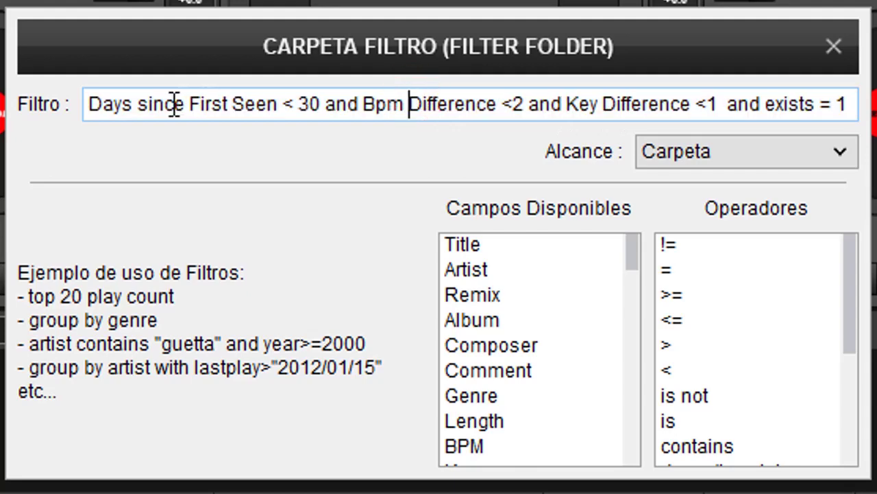
pyautogui.moveTo(104, 104); pyautogui.dragTo(92, 103)
pyautogui.click(89, 104)
# Set the Days since First Seen limit in the filter expression to 60.
pyautogui.click(312, 106)
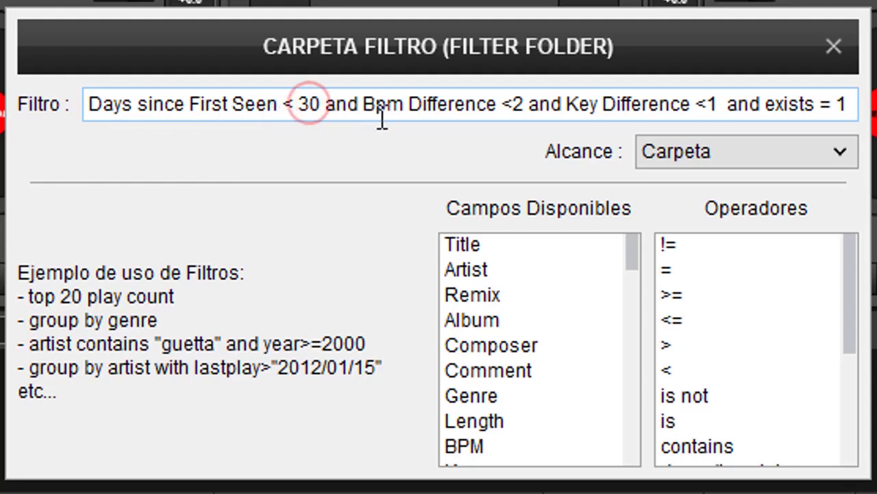
pyautogui.press('BackSpace')
pyautogui.write('6')
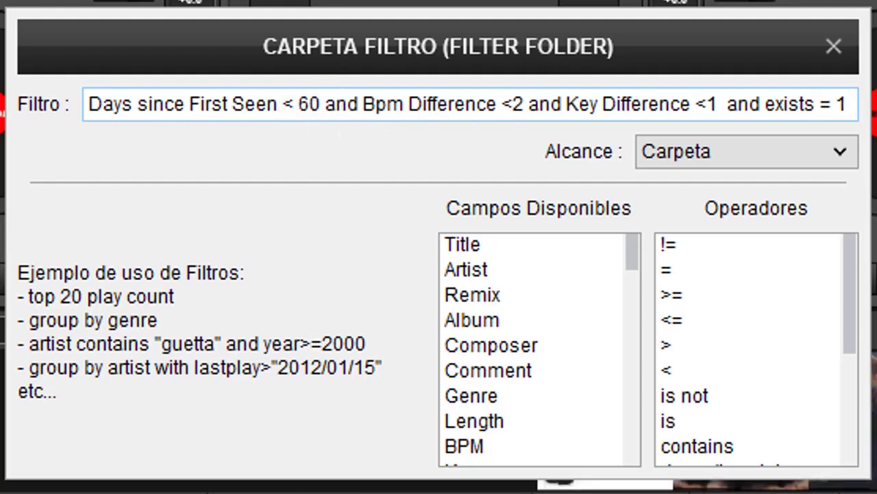
# Review the filter expression's "and" connectors and its key difference and exists conditions.
pyautogui.click(352, 106)
pyautogui.doubleClick(351, 107)
pyautogui.click(352, 107)
pyautogui.click(696, 107)
pyautogui.moveTo(751, 106); pyautogui.dragTo(809, 98)
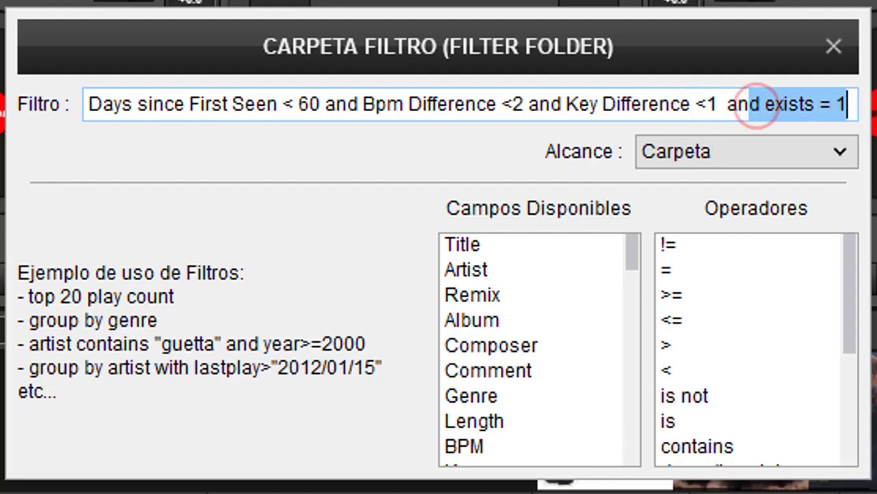
pyautogui.click(786, 96)
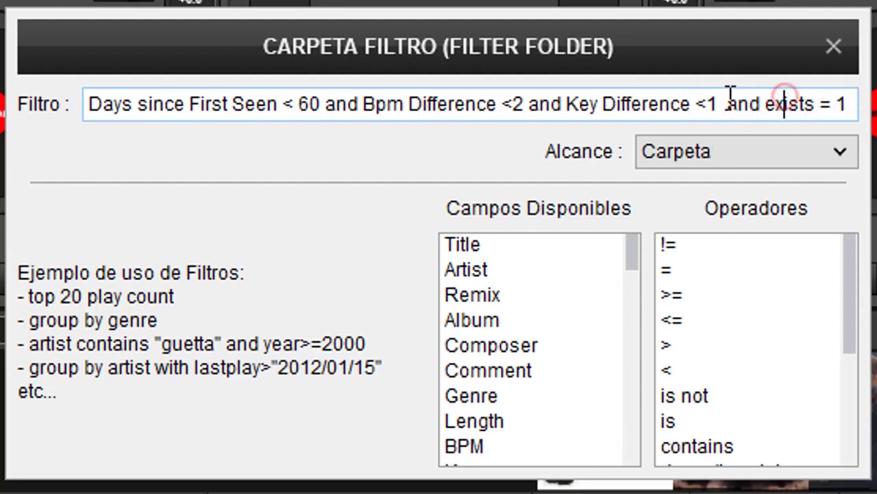
pyautogui.doubleClick(552, 105)
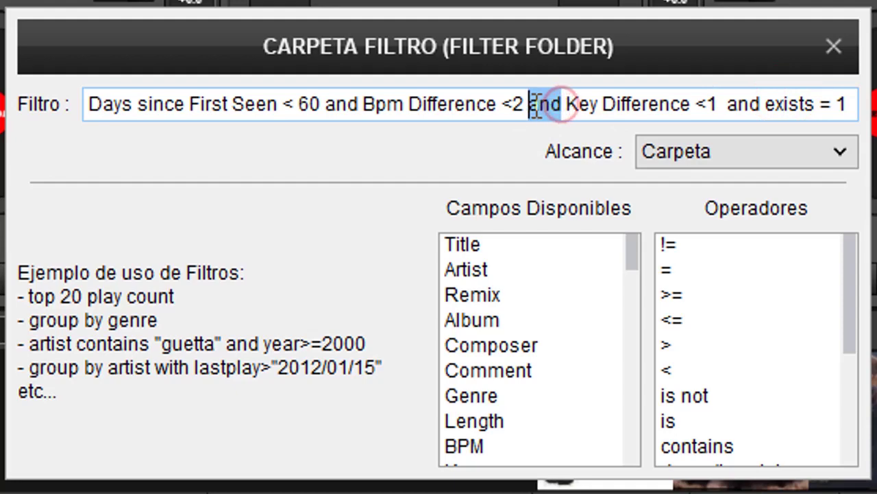
pyautogui.click(571, 109)
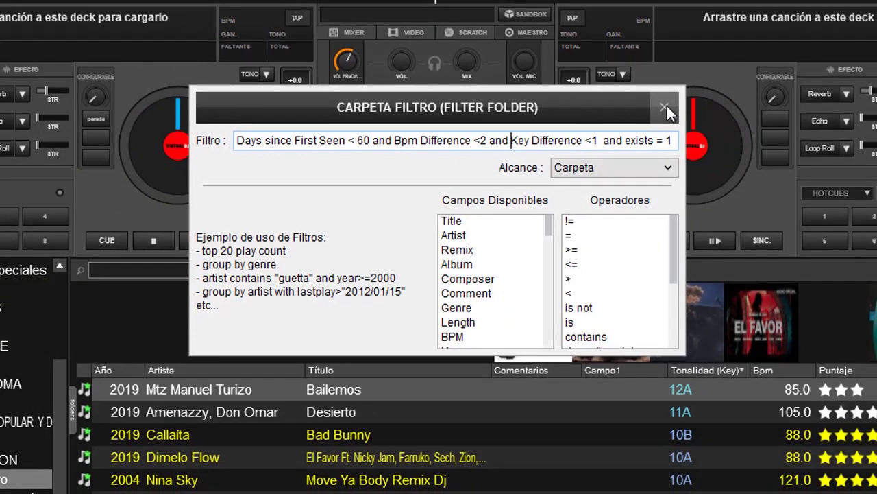
# Close the filter editor and load the Callaíta track by Bad Bunny from the filtered list onto deck A.
pyautogui.click(664, 108)
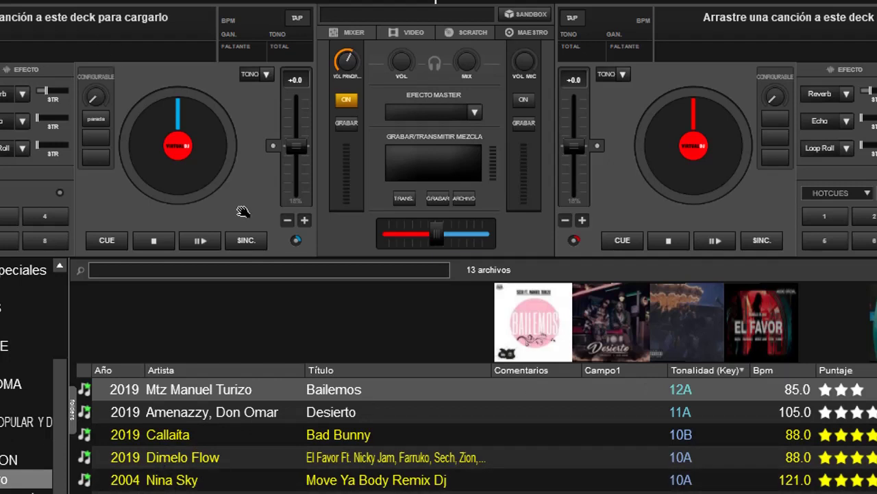
pyautogui.click(174, 431)
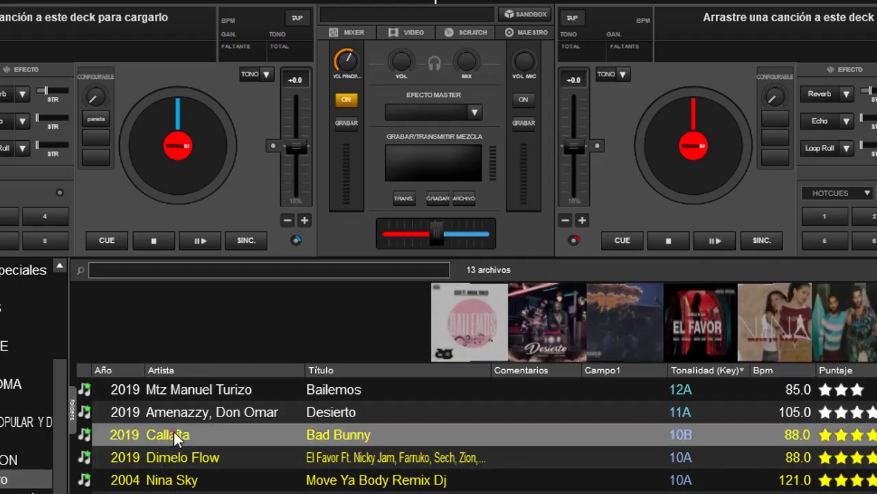
pyautogui.moveTo(173, 431); pyautogui.dragTo(187, 166)
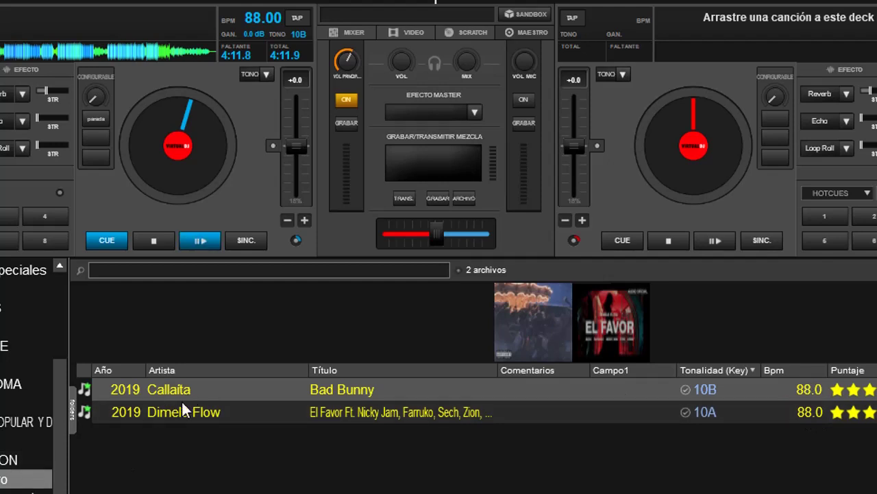
# Reopen the "super filtro" folder's filter for editing and set its Days since First Seen limit to 120.
pyautogui.rightClick(1, 447)
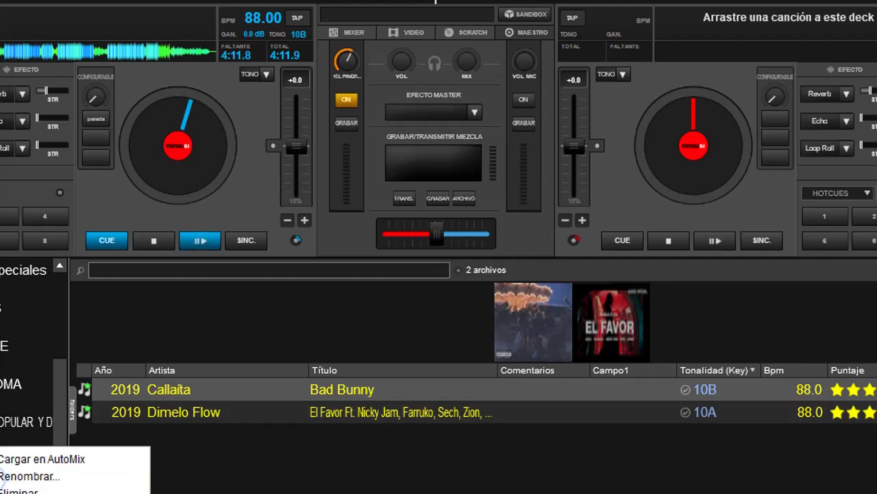
pyautogui.click(41, 491)
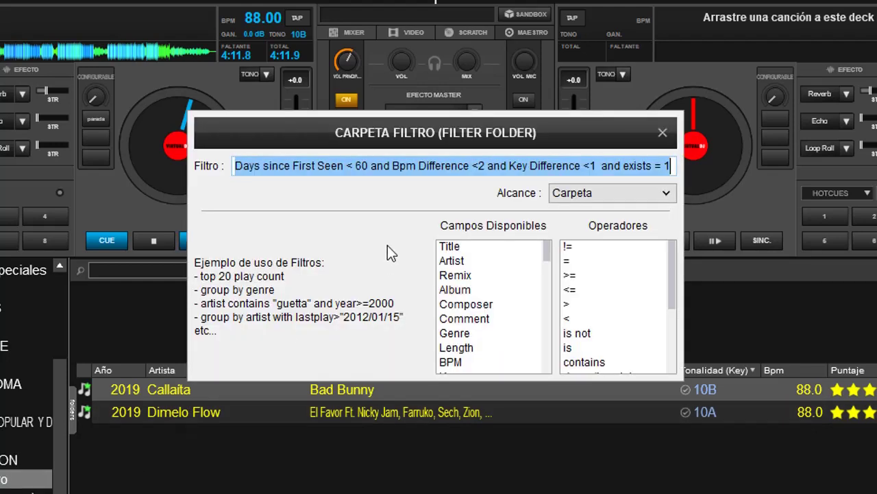
pyautogui.click(363, 167)
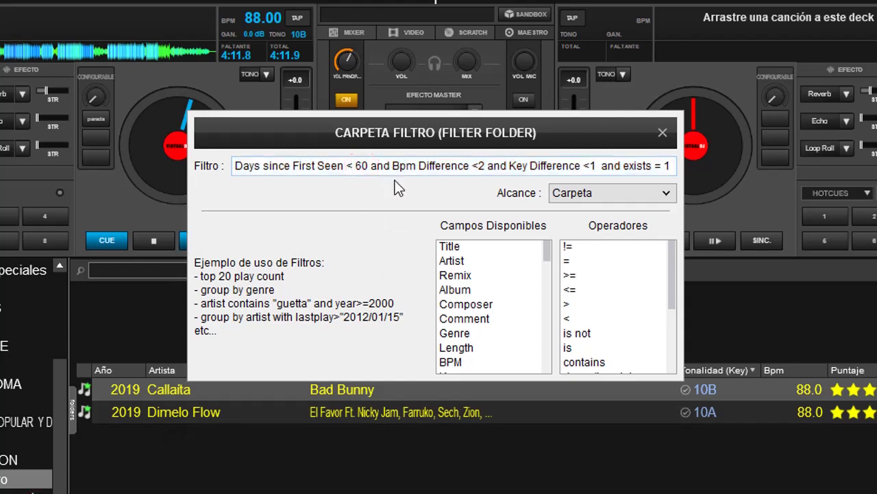
pyautogui.press('BackSpace')
pyautogui.write('12')
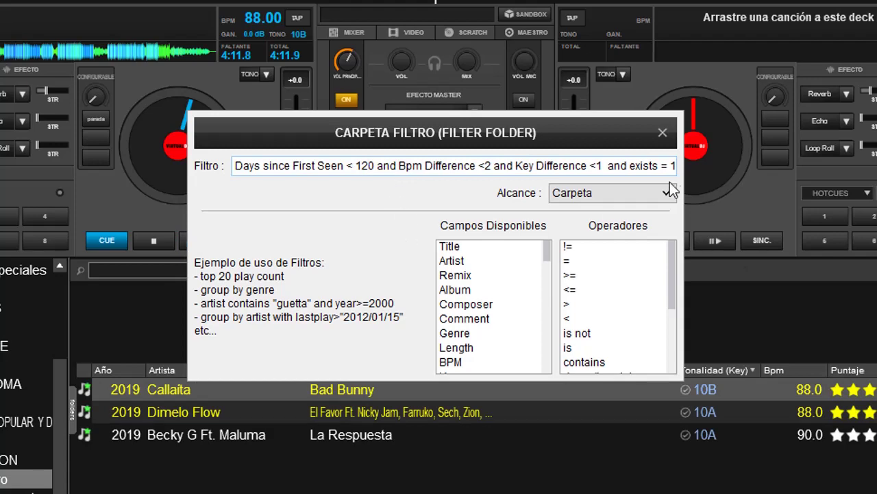
# Set the filter's Days since First Seen limit to 180 and close the filter editor.
pyautogui.press('BackSpace')
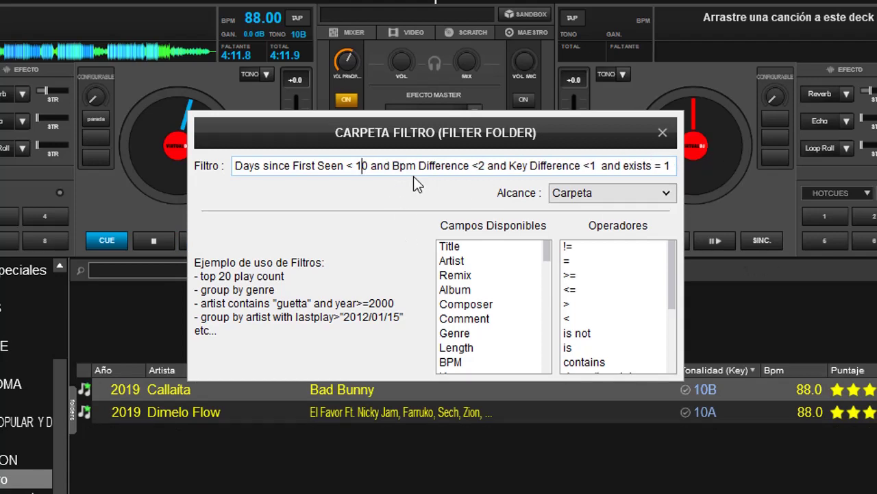
pyautogui.write('8')
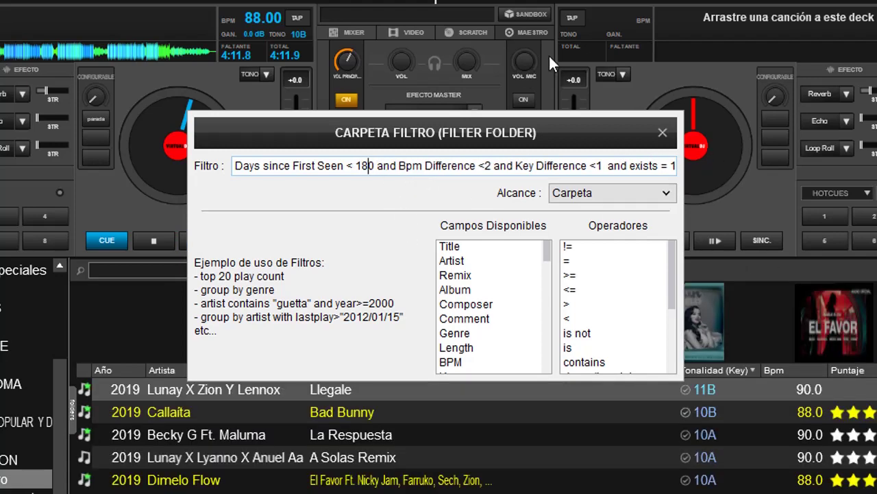
pyautogui.click(662, 134)
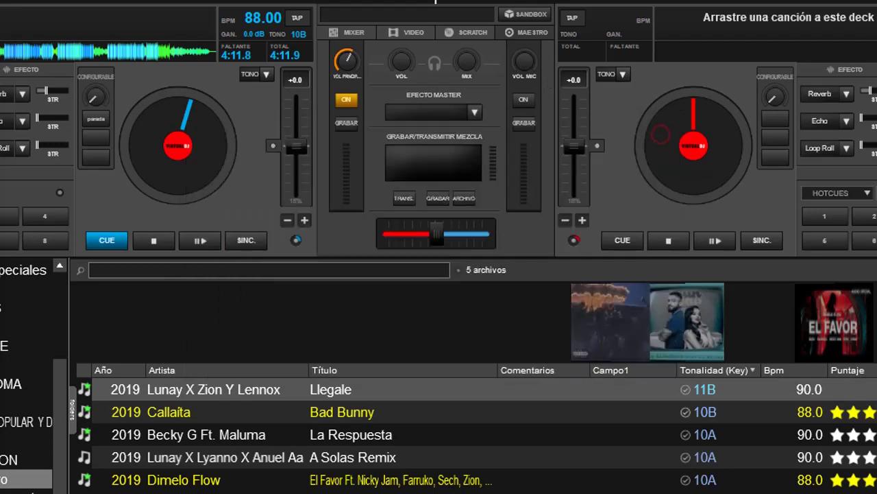